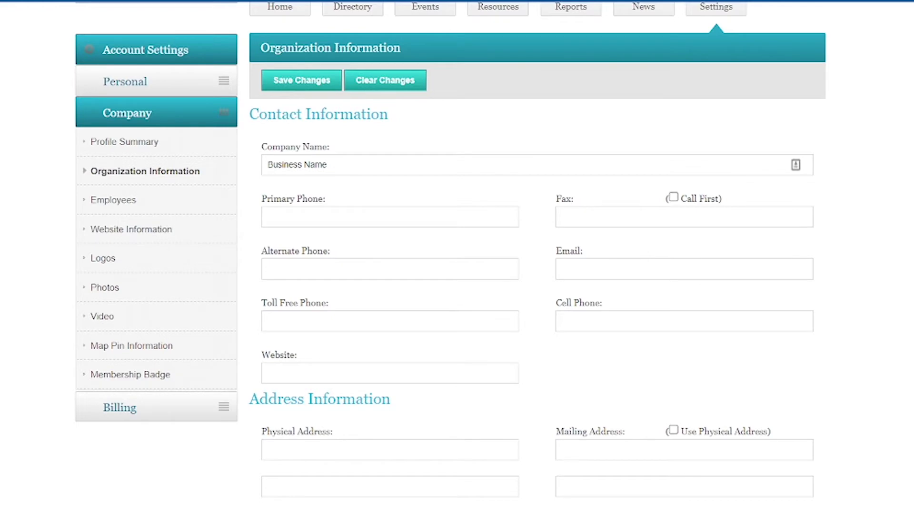
Scroll through the Organization Information form and save its changes.
{"action": "scroll", "coordinate": [856, 257], "scroll_direction": "down", "scroll_amount": 1}
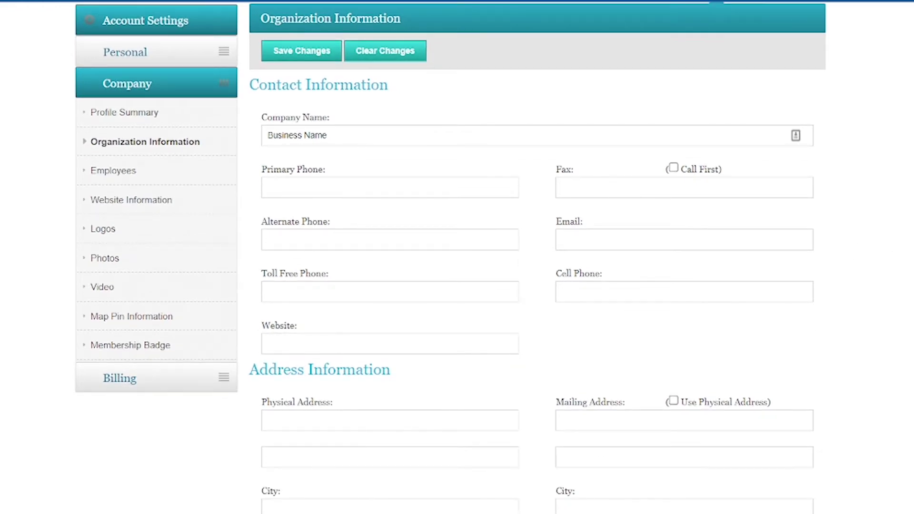
{"action": "scroll", "coordinate": [451, 257], "scroll_direction": "down", "scroll_amount": 10}
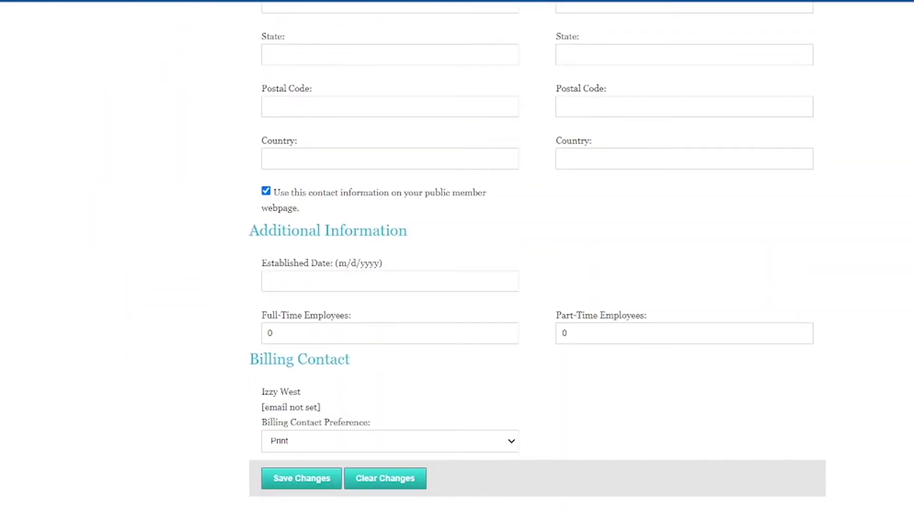
{"action": "left_click", "coordinate": [298, 480]}
{"action": "scroll", "coordinate": [450, 257], "scroll_direction": "up", "scroll_amount": 10}
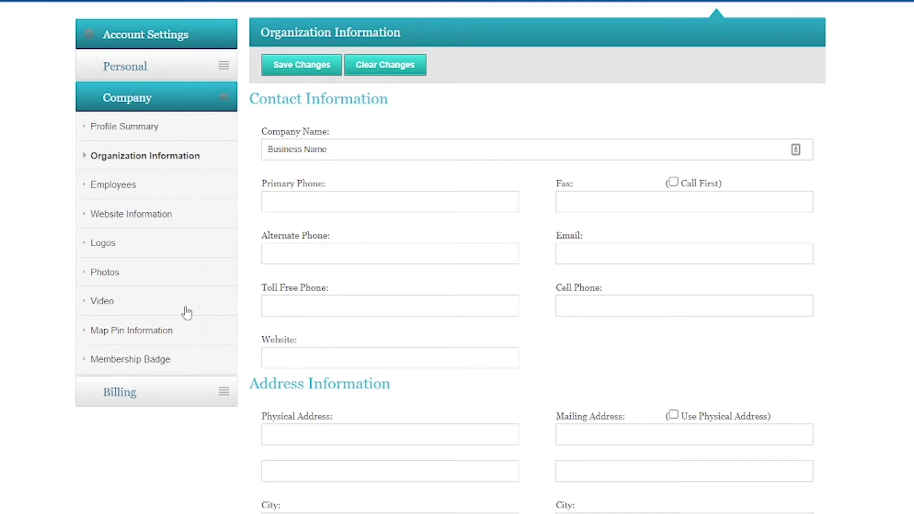
{"action": "left_click", "coordinate": [169, 177]}
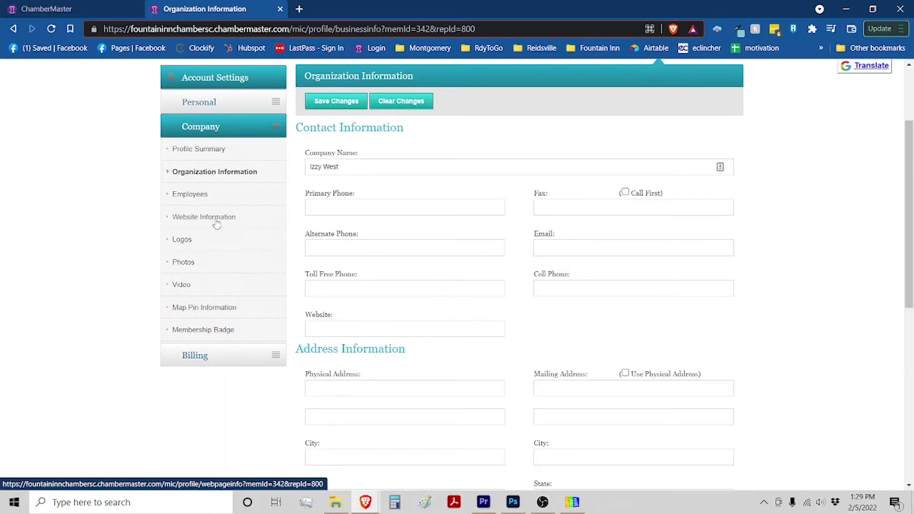
In Website Information, tick LinkedIn under Social Network Services so it shows on the member page.
{"action": "left_click", "coordinate": [218, 221]}
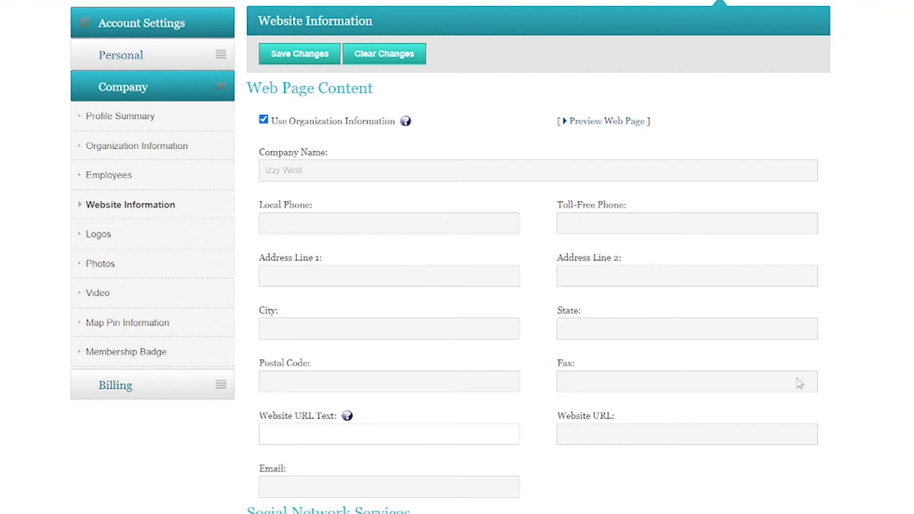
{"action": "scroll", "coordinate": [830, 259], "scroll_direction": "down", "scroll_amount": 2}
{"action": "scroll", "coordinate": [458, 257], "scroll_direction": "down", "scroll_amount": 8}
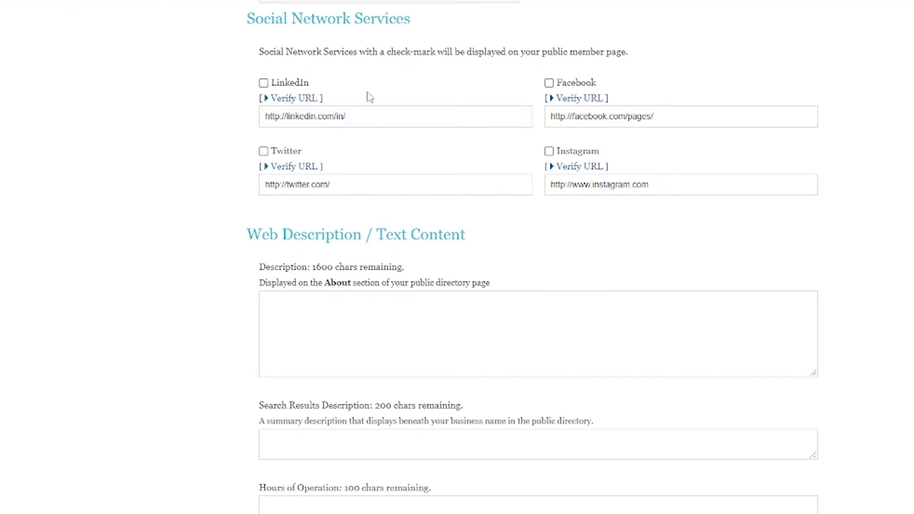
{"action": "left_click", "coordinate": [265, 87]}
{"action": "left_click", "coordinate": [265, 85]}
{"action": "left_click", "coordinate": [263, 84]}
{"action": "scroll", "coordinate": [378, 119], "scroll_direction": "down", "scroll_amount": 1}
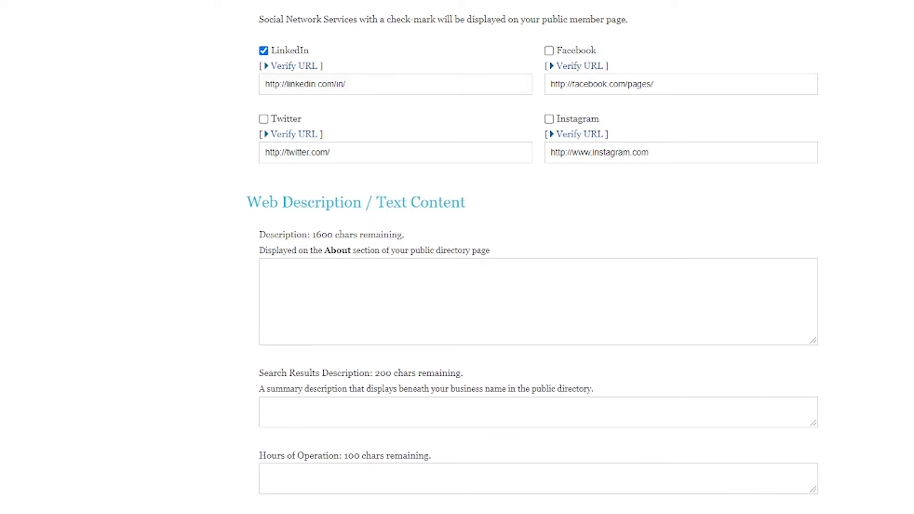
Untick LinkedIn, then copy the Facebook business page's web address from the address bar.
{"action": "left_click", "coordinate": [292, 51]}
{"action": "left_click", "coordinate": [300, 34]}
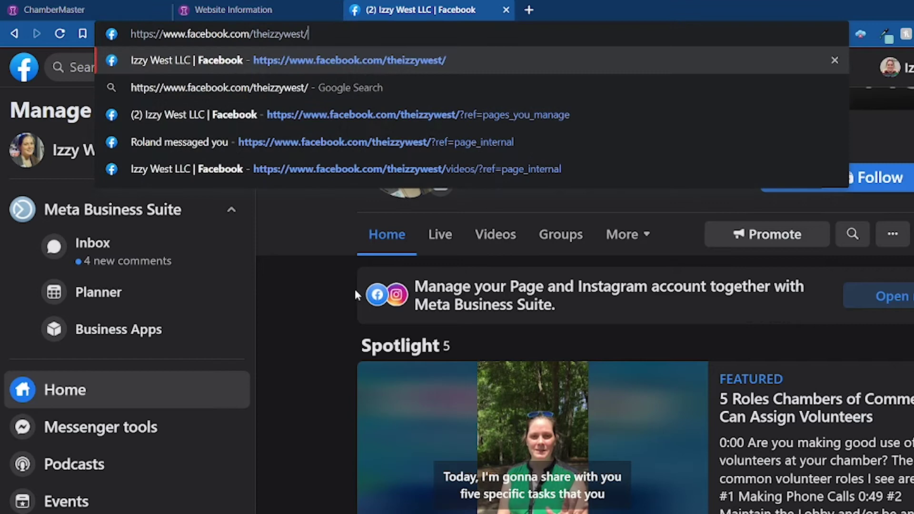
{"action": "left_click", "coordinate": [323, 301]}
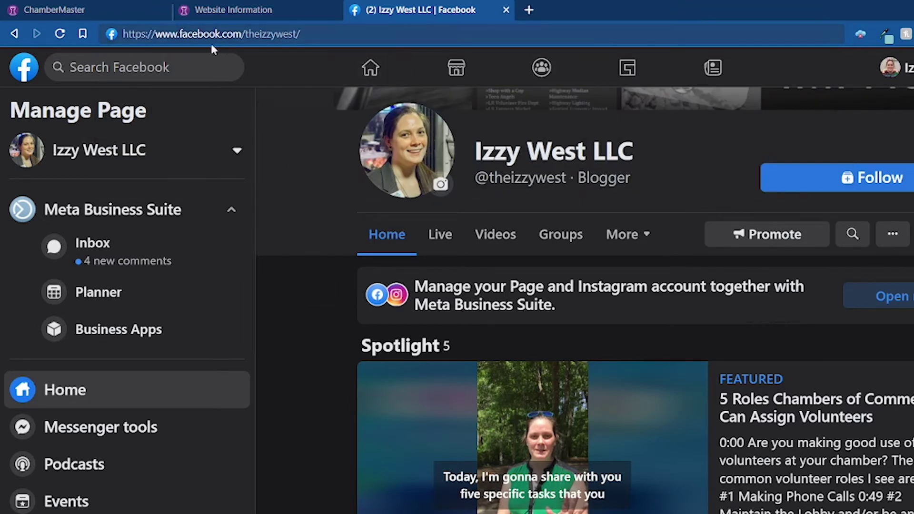
{"action": "left_click", "coordinate": [243, 34]}
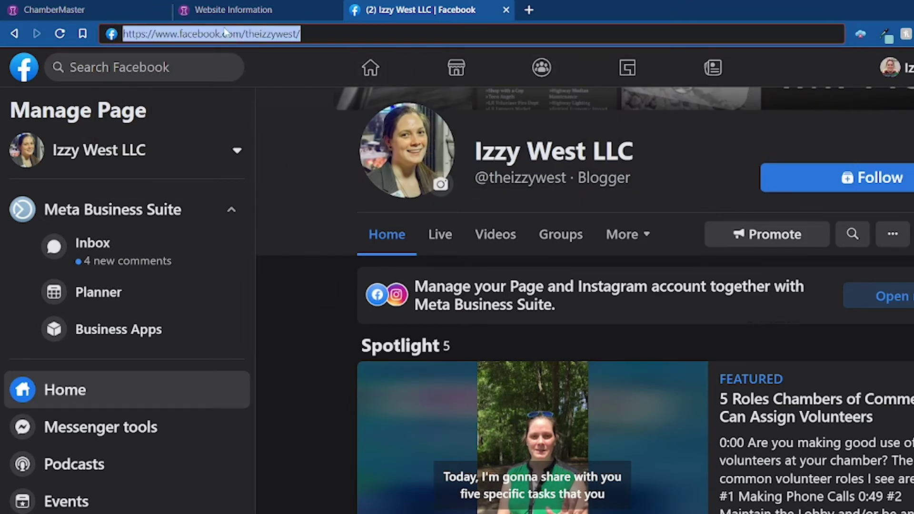
{"action": "right_click", "coordinate": [269, 37]}
{"action": "left_click", "coordinate": [305, 114]}
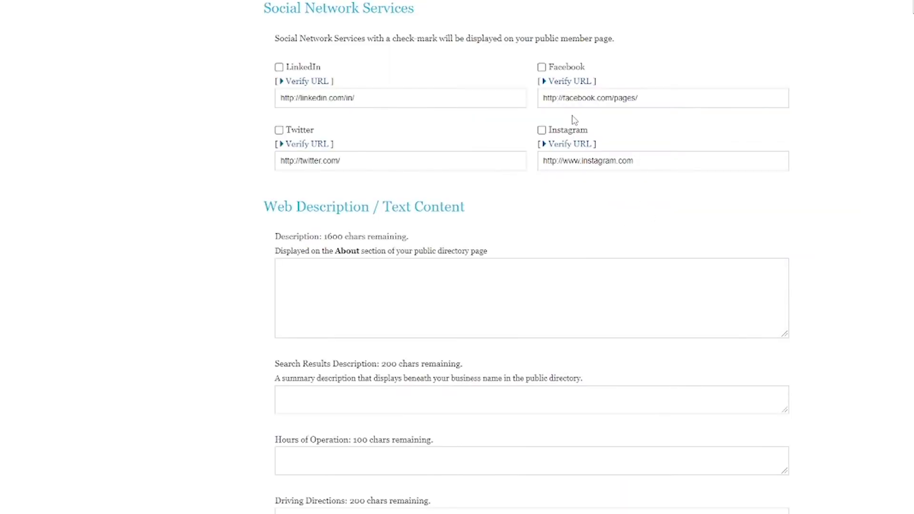
Tick Facebook and paste the copied Facebook page address into its URL field.
{"action": "left_click", "coordinate": [542, 67]}
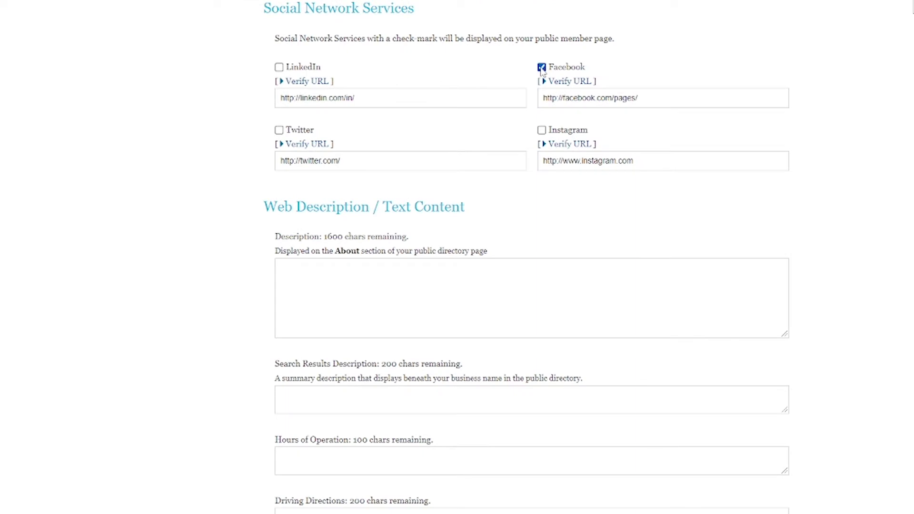
{"action": "right_click", "coordinate": [655, 95]}
{"action": "left_click", "coordinate": [702, 164]}
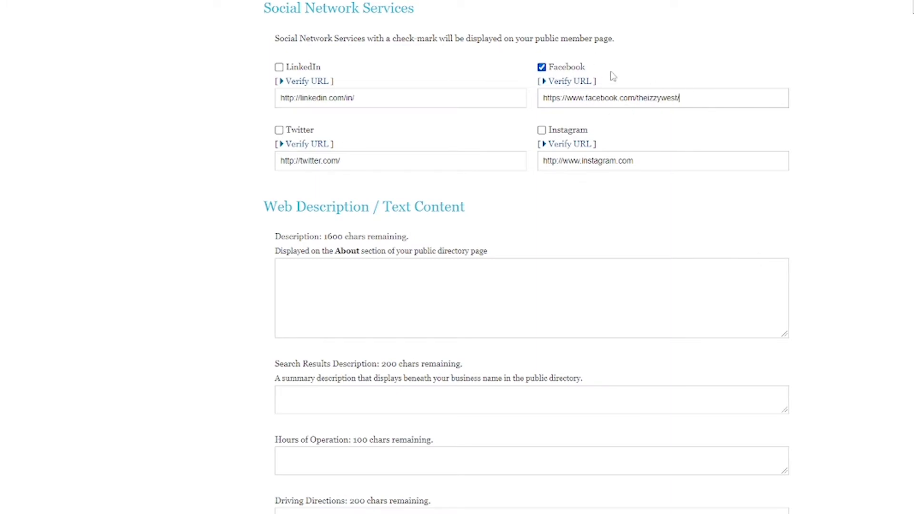
{"action": "scroll", "coordinate": [843, 179], "scroll_direction": "down", "scroll_amount": 2}
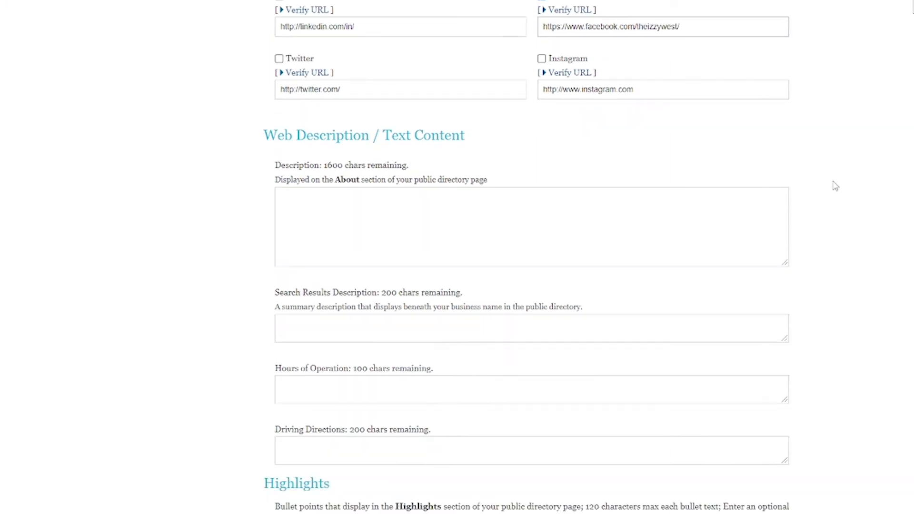
{"action": "scroll", "coordinate": [836, 185], "scroll_direction": "down", "scroll_amount": 2}
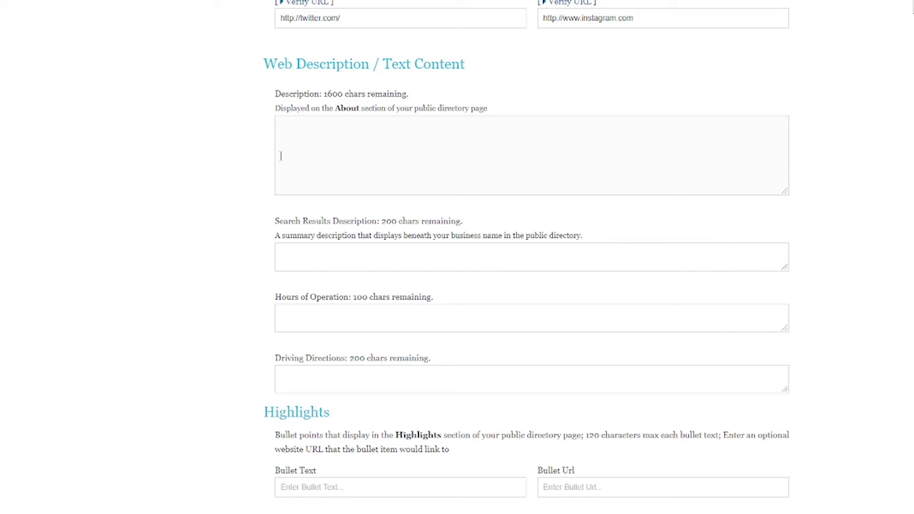
{"action": "left_click", "coordinate": [314, 250]}
{"action": "left_click_drag", "start_coordinate": [382, 222], "coordinate": [478, 226]}
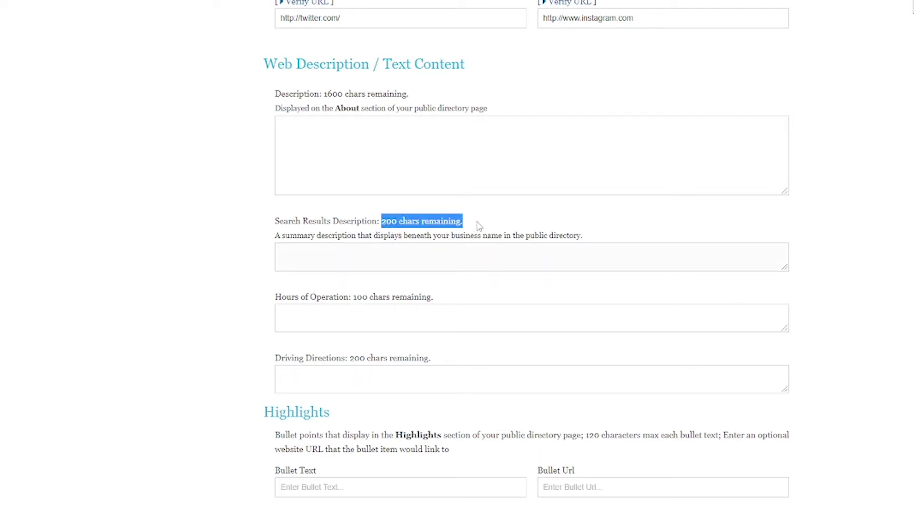
{"action": "left_click", "coordinate": [458, 258]}
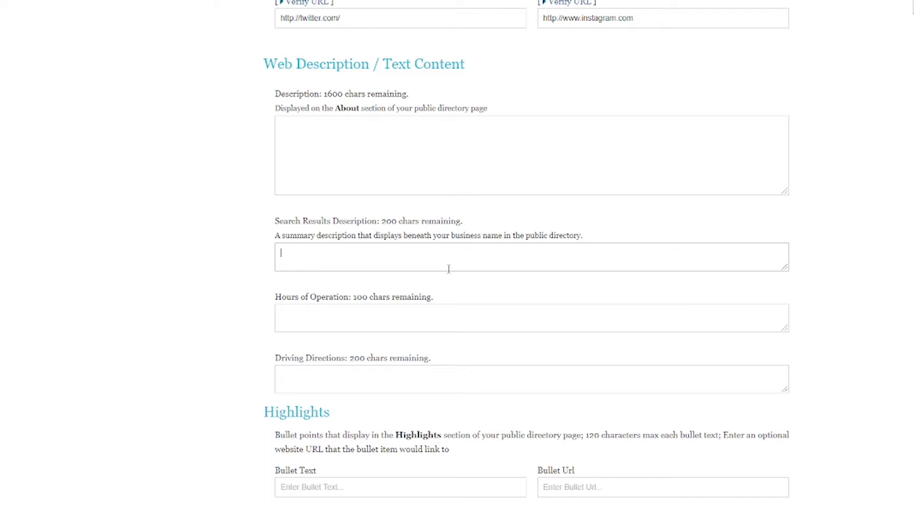
{"action": "scroll", "coordinate": [449, 269], "scroll_direction": "down", "scroll_amount": 1}
{"action": "left_click", "coordinate": [435, 246]}
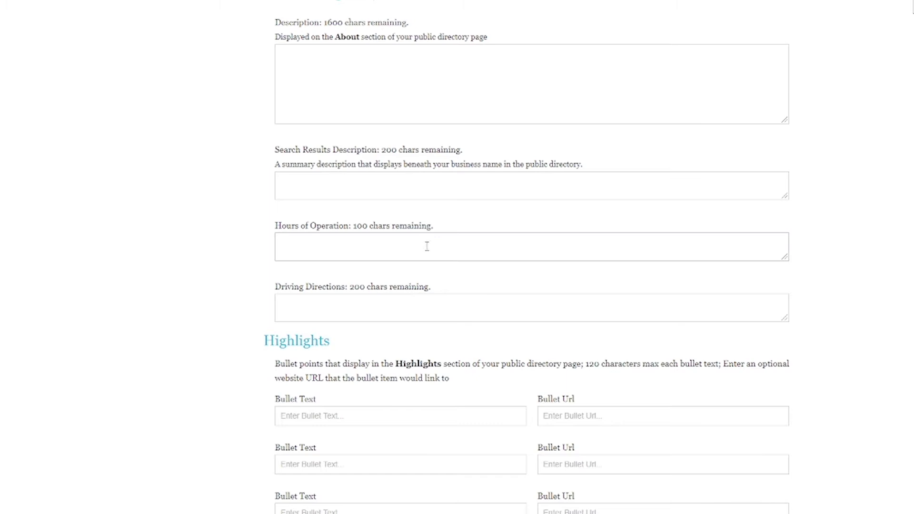
{"action": "scroll", "coordinate": [443, 252], "scroll_direction": "down", "scroll_amount": 1}
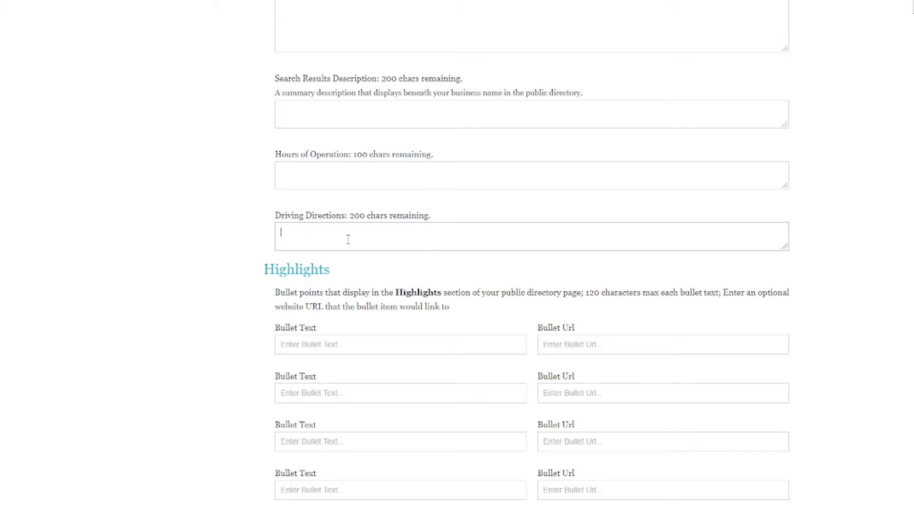
{"action": "scroll", "coordinate": [140, 219], "scroll_direction": "down", "scroll_amount": 4}
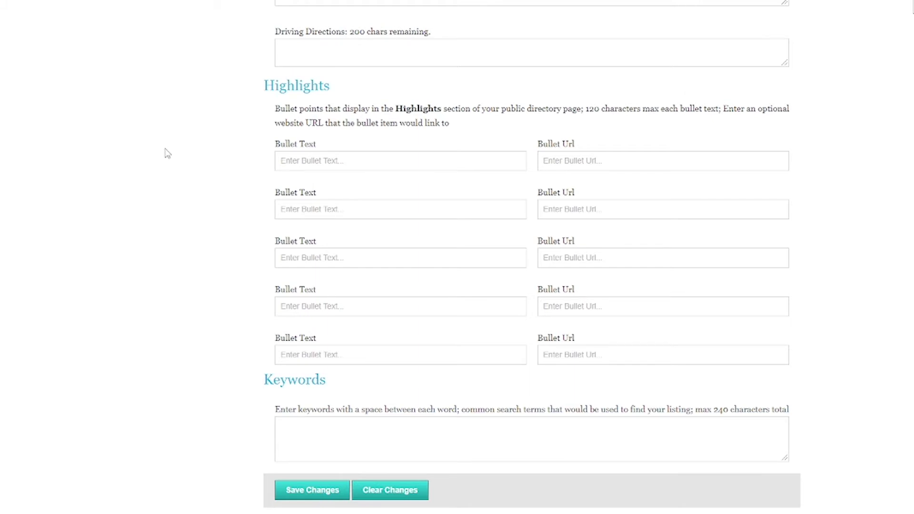
{"action": "left_click", "coordinate": [335, 215]}
{"action": "left_click", "coordinate": [346, 160]}
{"action": "type", "text": "Service Offered"}
{"action": "left_click", "coordinate": [612, 159]}
{"action": "key", "text": "ctrl+v"}
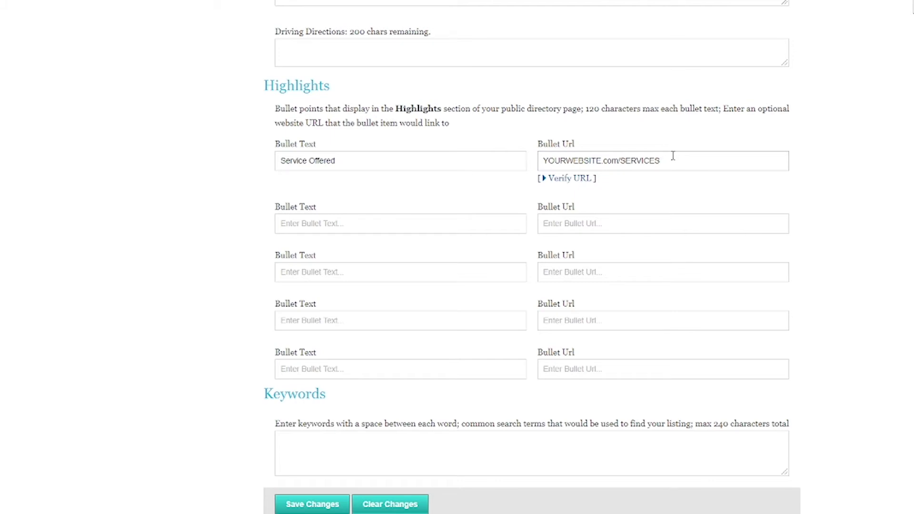
{"action": "left_click", "coordinate": [604, 224]}
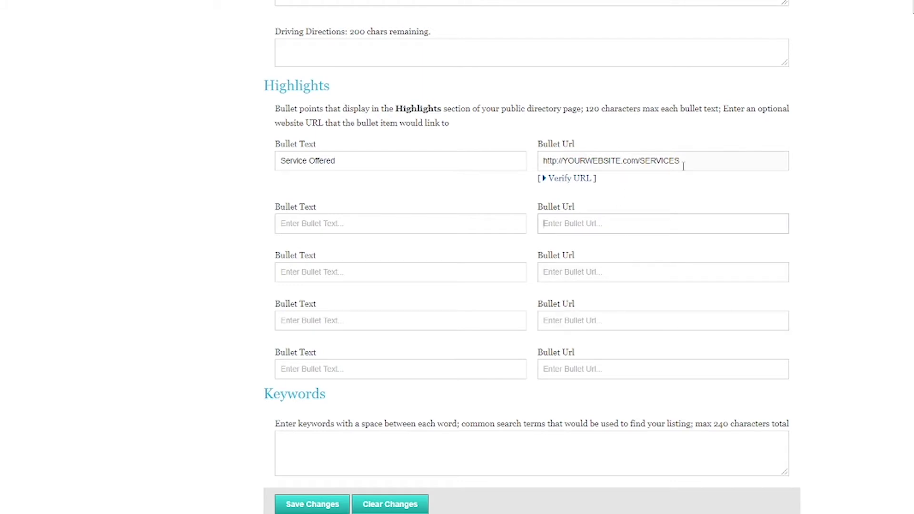
{"action": "left_click_drag", "start_coordinate": [365, 160], "coordinate": [275, 164]}
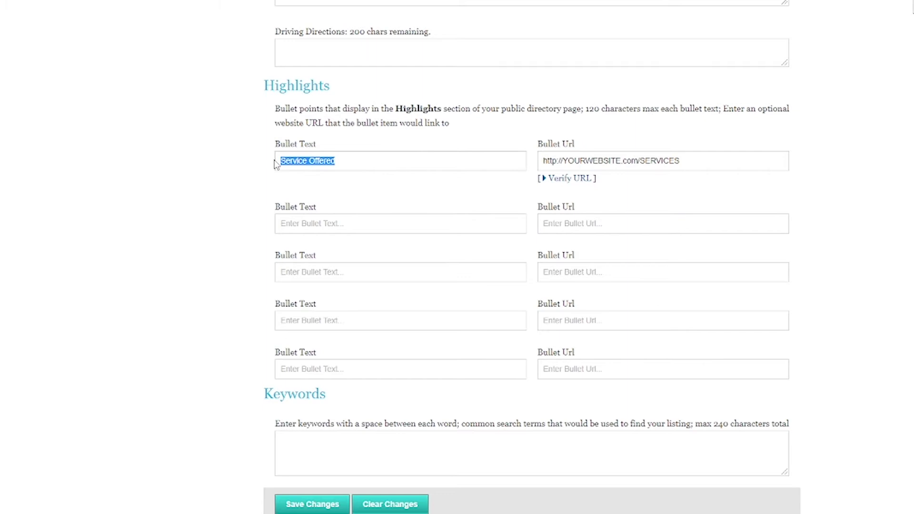
{"action": "left_click", "coordinate": [375, 160]}
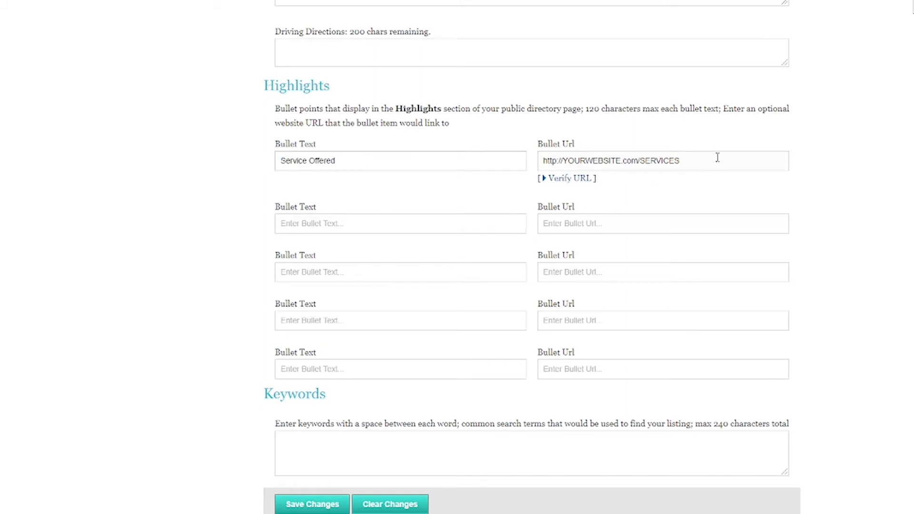
{"action": "left_click", "coordinate": [697, 228]}
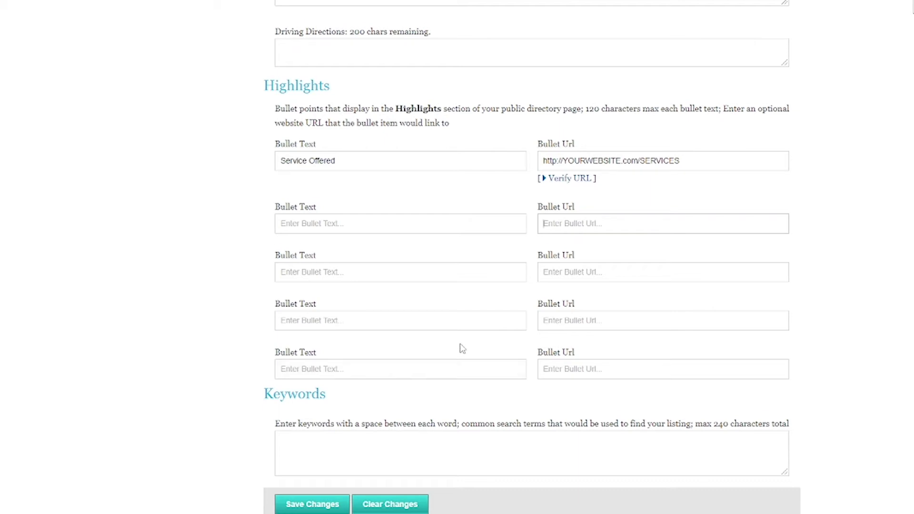
{"action": "scroll", "coordinate": [460, 348], "scroll_direction": "down", "scroll_amount": 1}
{"action": "left_click", "coordinate": [347, 459]}
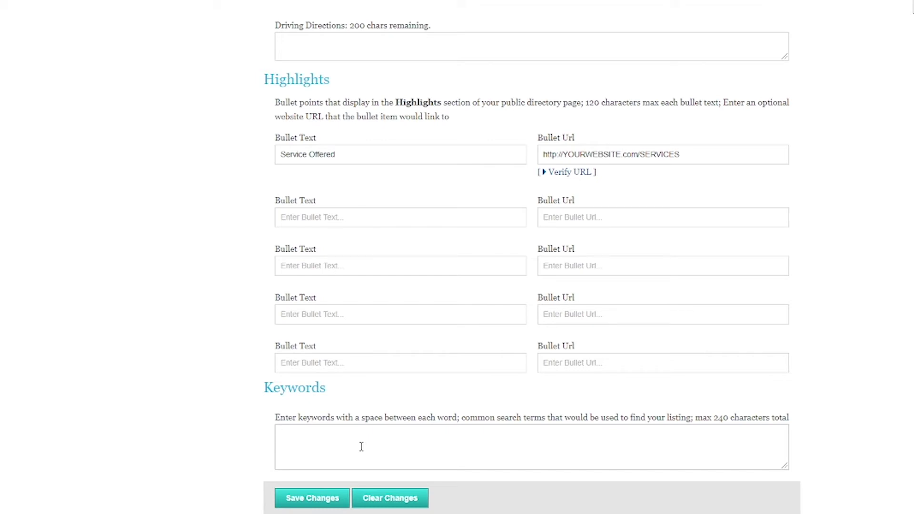
Paste 'business name' into the Keywords box.
{"action": "key", "text": "ctrl+v"}
{"action": "key", "text": "ctrl+v"}
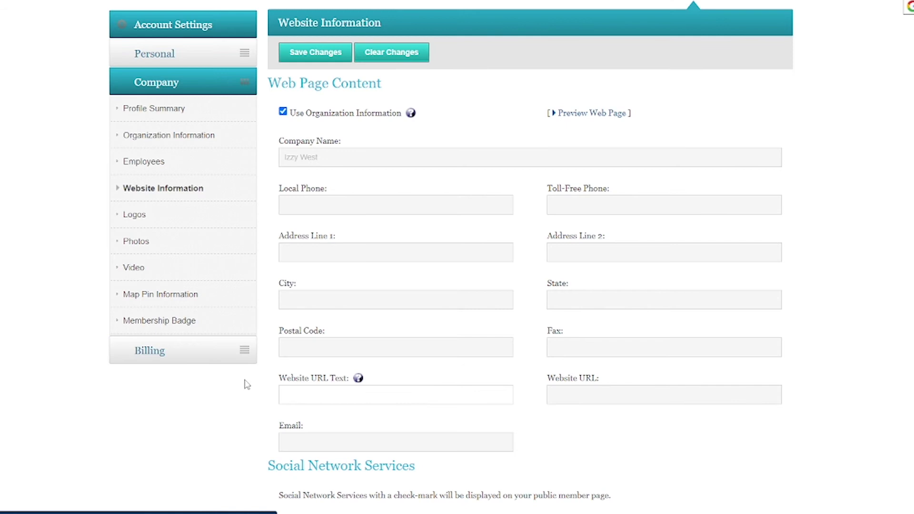
Go to the Logos page in the Company sidebar.
{"action": "left_click", "coordinate": [162, 218]}
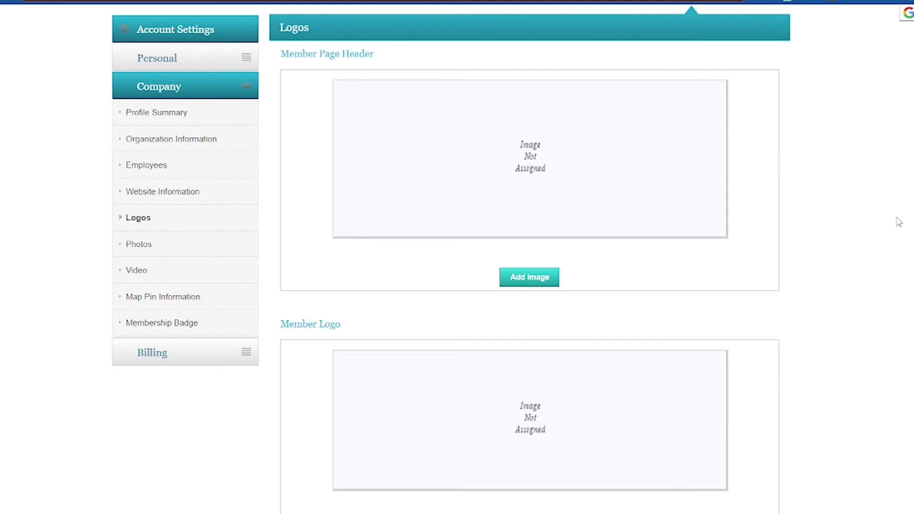
{"action": "scroll", "coordinate": [899, 223], "scroll_direction": "down", "scroll_amount": 1}
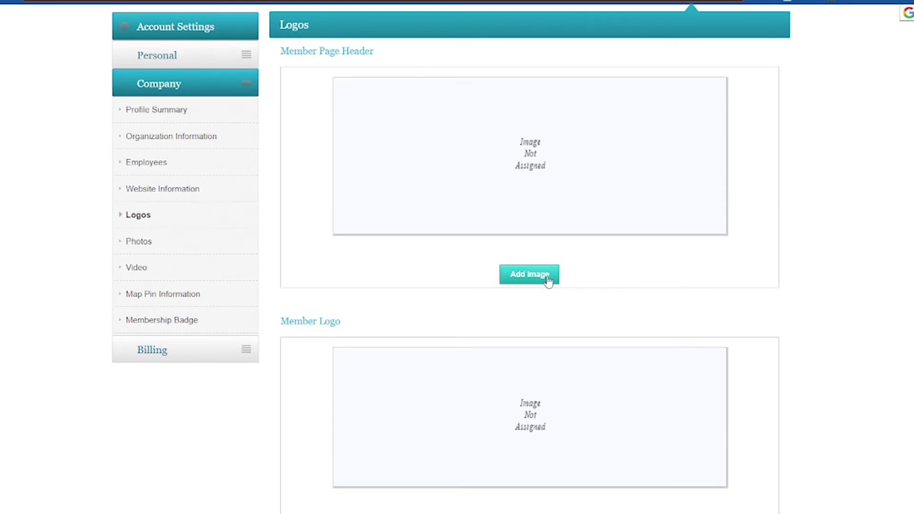
{"action": "left_click", "coordinate": [544, 279]}
{"action": "scroll", "coordinate": [199, 244], "scroll_direction": "down", "scroll_amount": 2}
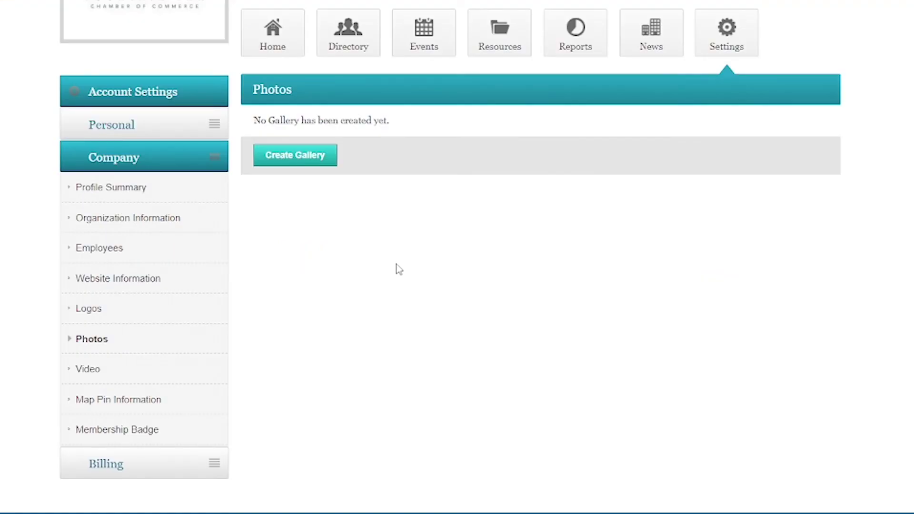
Create a new photo gallery and open it in the gallery editor.
{"action": "left_click", "coordinate": [312, 161]}
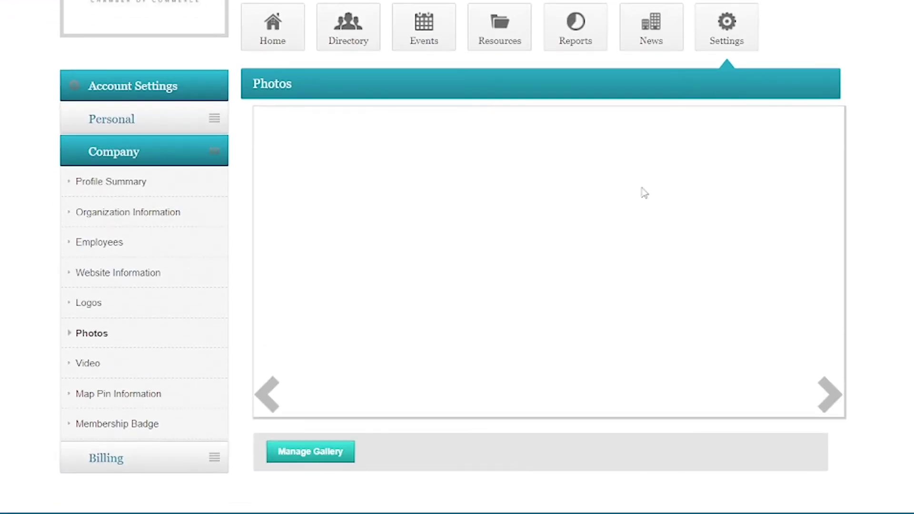
{"action": "left_click", "coordinate": [322, 459]}
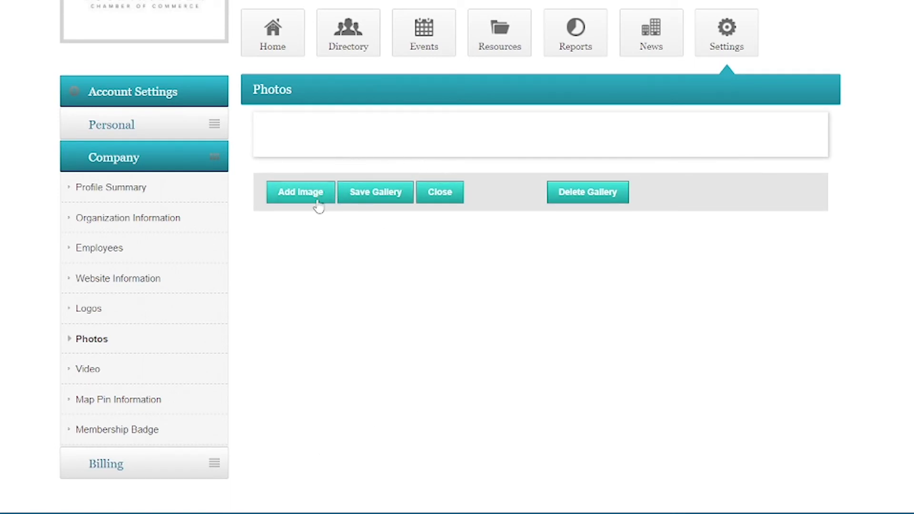
Upload the headshot to the gallery, then add the promotional card as a second photo.
{"action": "left_click", "coordinate": [292, 196]}
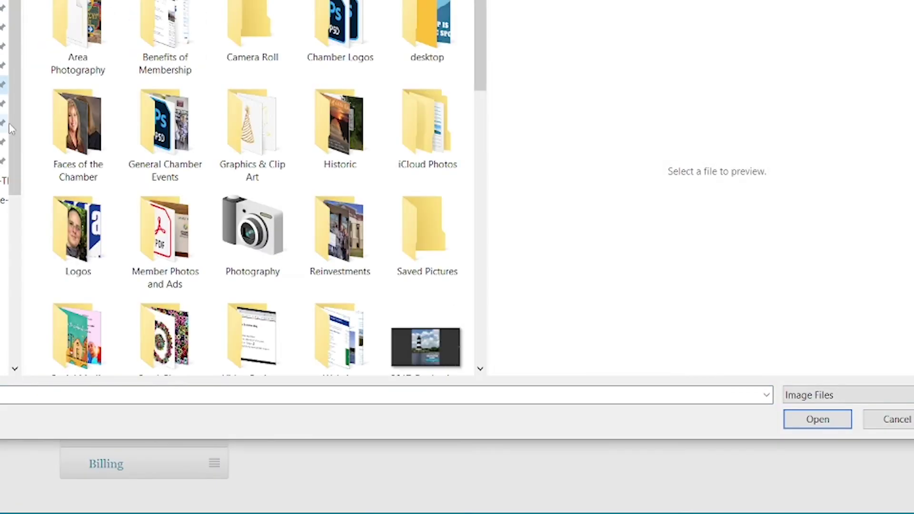
{"action": "double_click", "coordinate": [247, 254]}
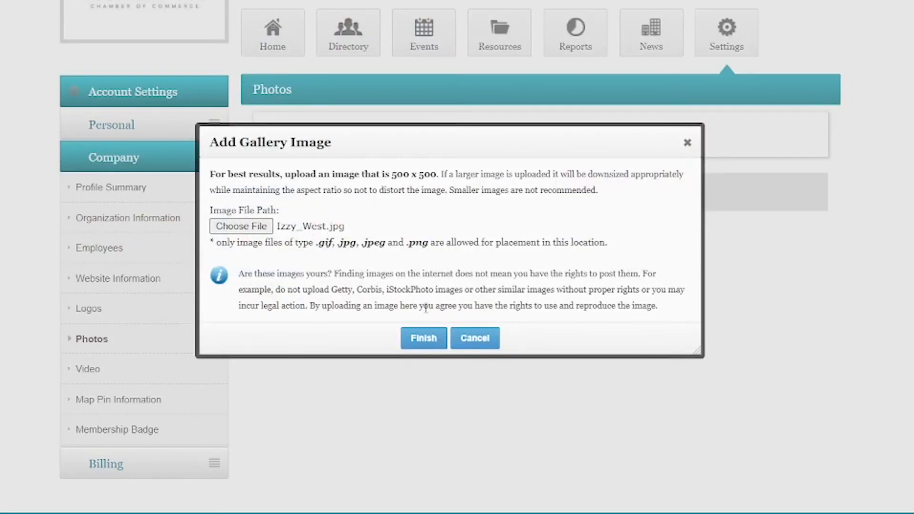
{"action": "left_click", "coordinate": [424, 339]}
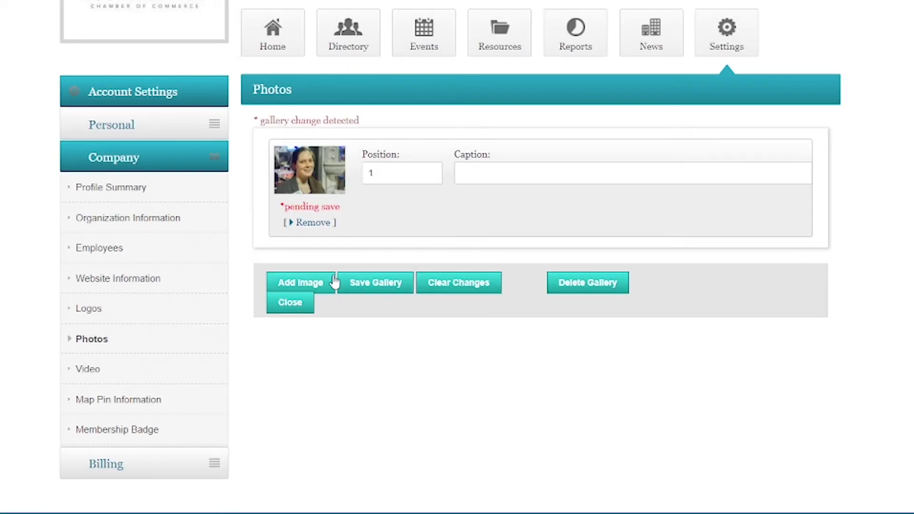
{"action": "left_click", "coordinate": [320, 283]}
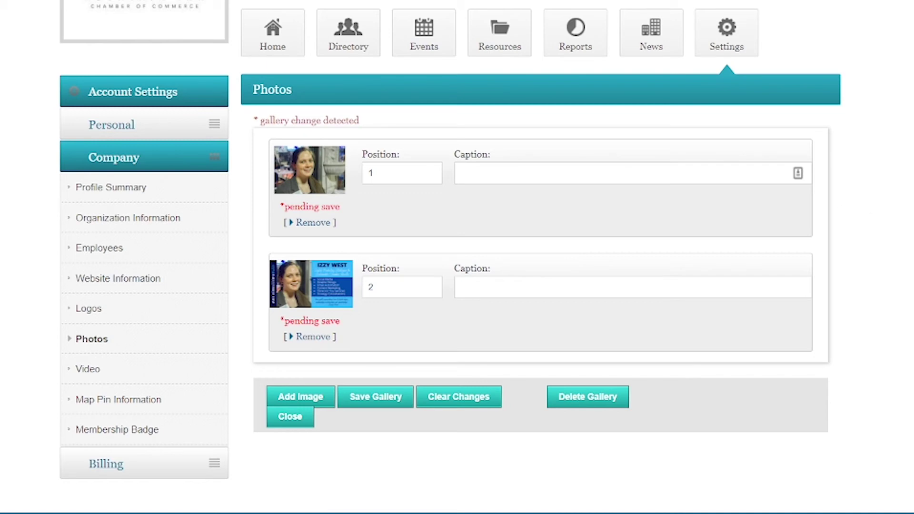
Order the photos with the headshot first and the promotional card second, then save the gallery.
{"action": "left_click_drag", "start_coordinate": [354, 259], "coordinate": [339, 302]}
{"action": "left_click_drag", "start_coordinate": [330, 265], "coordinate": [333, 176]}
{"action": "left_click_drag", "start_coordinate": [343, 286], "coordinate": [331, 200]}
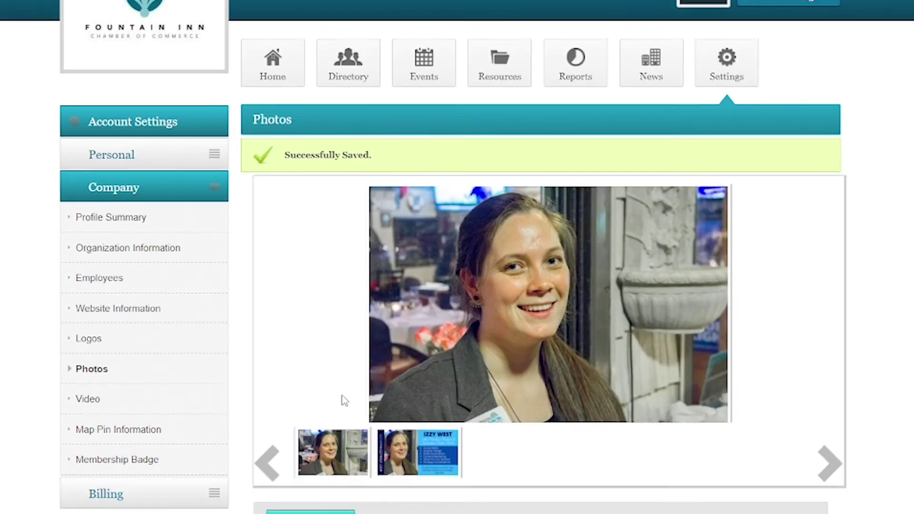
{"action": "scroll", "coordinate": [343, 400], "scroll_direction": "down", "scroll_amount": 2}
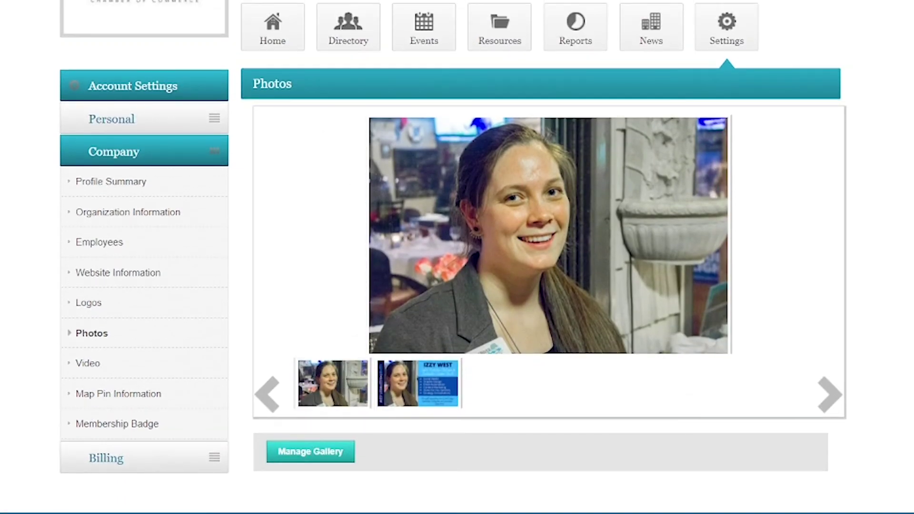
Open the listing's Video section and scroll through its contents.
{"action": "left_click", "coordinate": [97, 369]}
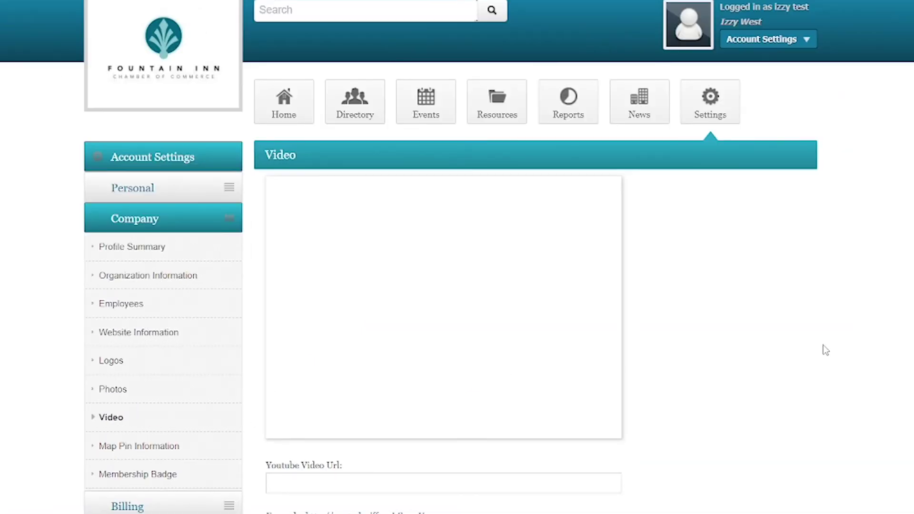
{"action": "scroll", "coordinate": [838, 346], "scroll_direction": "down", "scroll_amount": 2}
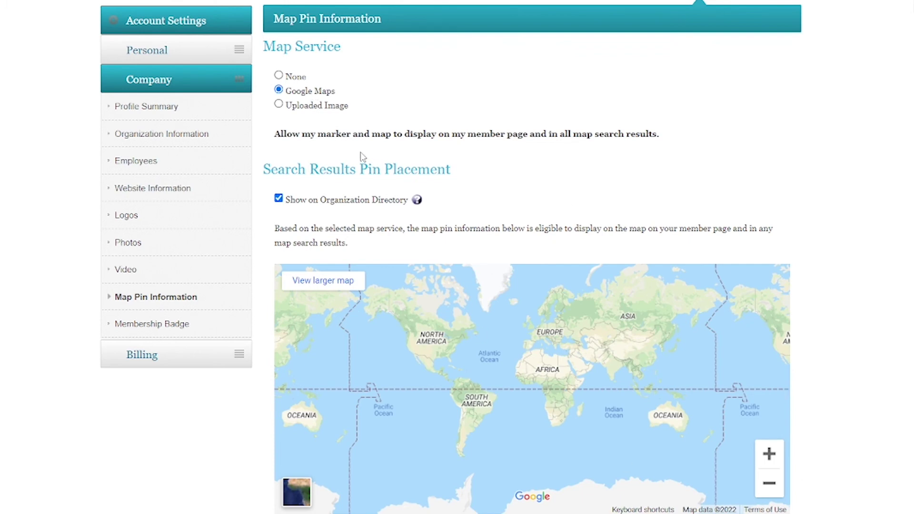
{"action": "left_click", "coordinate": [335, 111]}
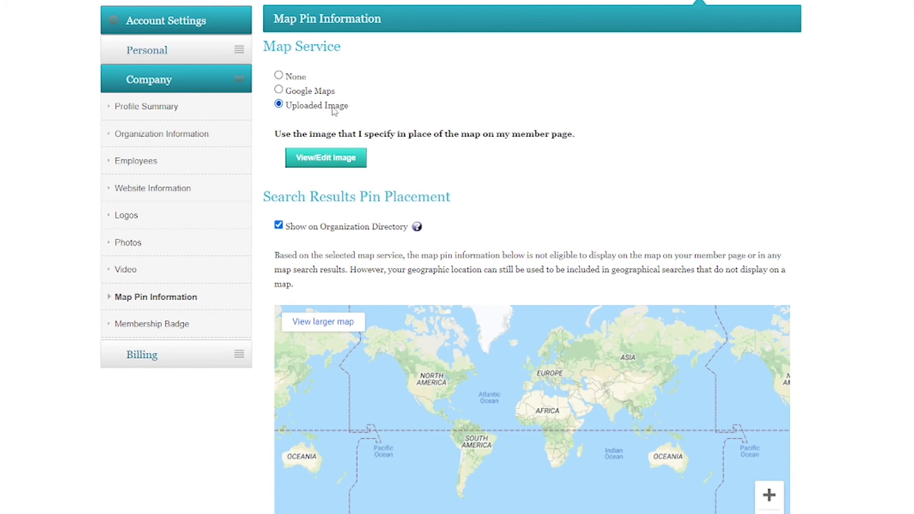
{"action": "left_click", "coordinate": [307, 95]}
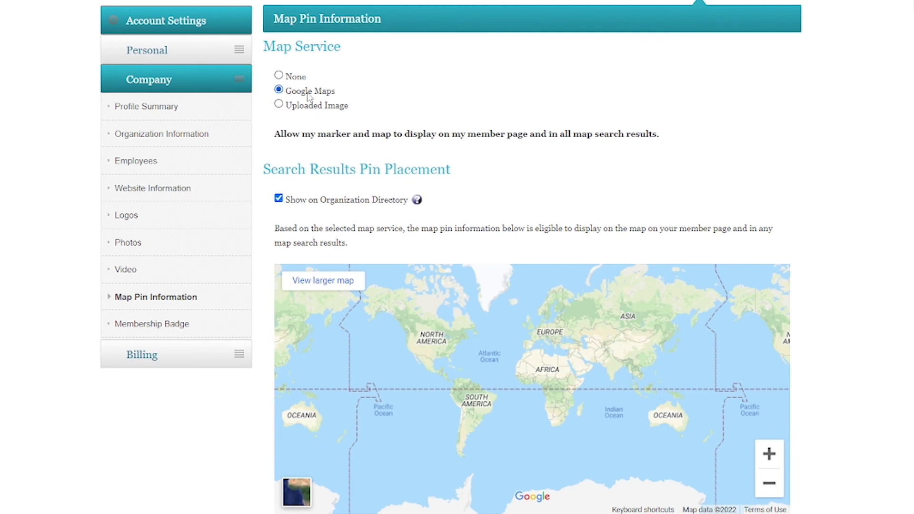
{"action": "left_click", "coordinate": [280, 76]}
{"action": "left_click", "coordinate": [279, 90]}
Switch the map pin's display address to Custom and set its coordinates manually.
{"action": "scroll", "coordinate": [413, 190], "scroll_direction": "down", "scroll_amount": 5}
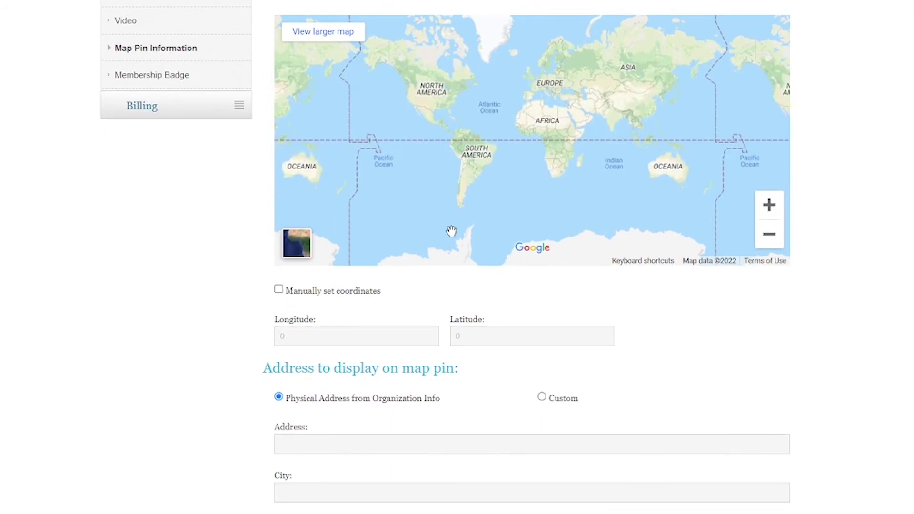
{"action": "scroll", "coordinate": [654, 403], "scroll_direction": "down", "scroll_amount": 2}
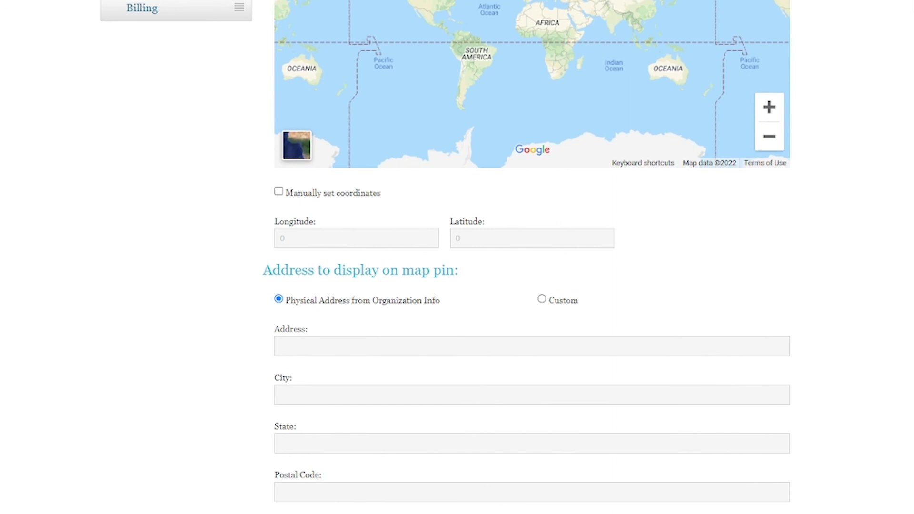
{"action": "scroll", "coordinate": [531, 258], "scroll_direction": "down", "scroll_amount": 3}
{"action": "scroll", "coordinate": [532, 257], "scroll_direction": "up", "scroll_amount": 4}
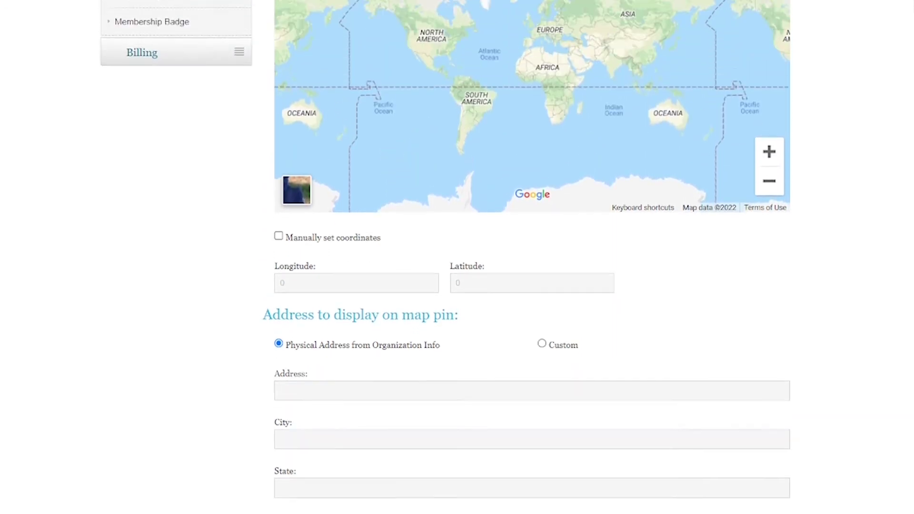
{"action": "scroll", "coordinate": [445, 249], "scroll_direction": "up", "scroll_amount": 2}
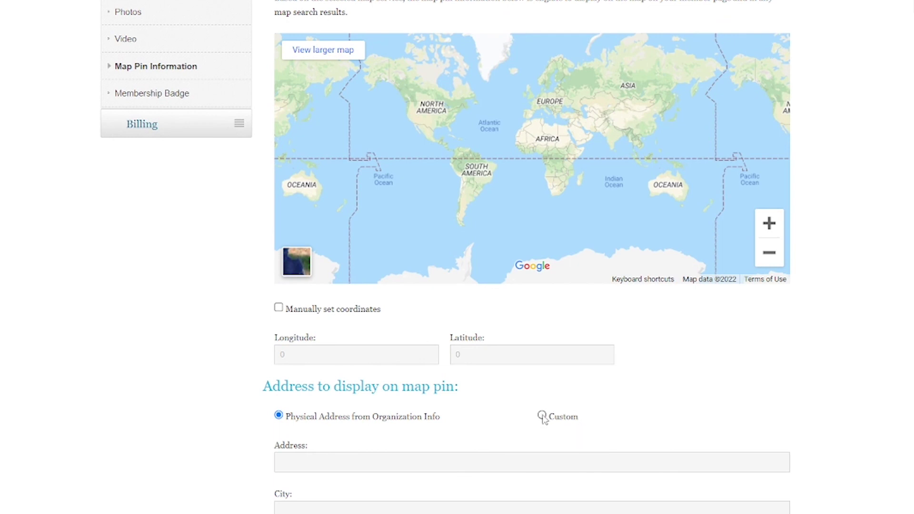
{"action": "scroll", "coordinate": [428, 439], "scroll_direction": "down", "scroll_amount": 2}
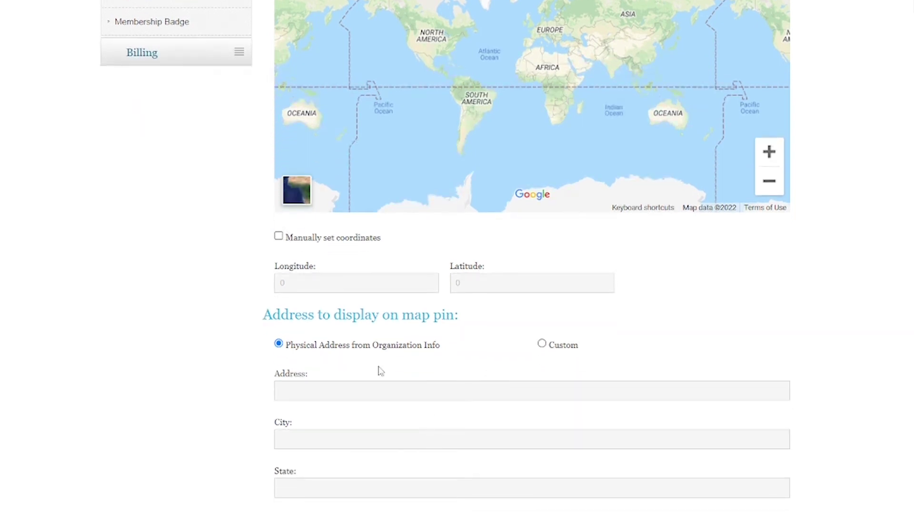
{"action": "left_click", "coordinate": [542, 343]}
{"action": "scroll", "coordinate": [912, 265], "scroll_direction": "down", "scroll_amount": 1}
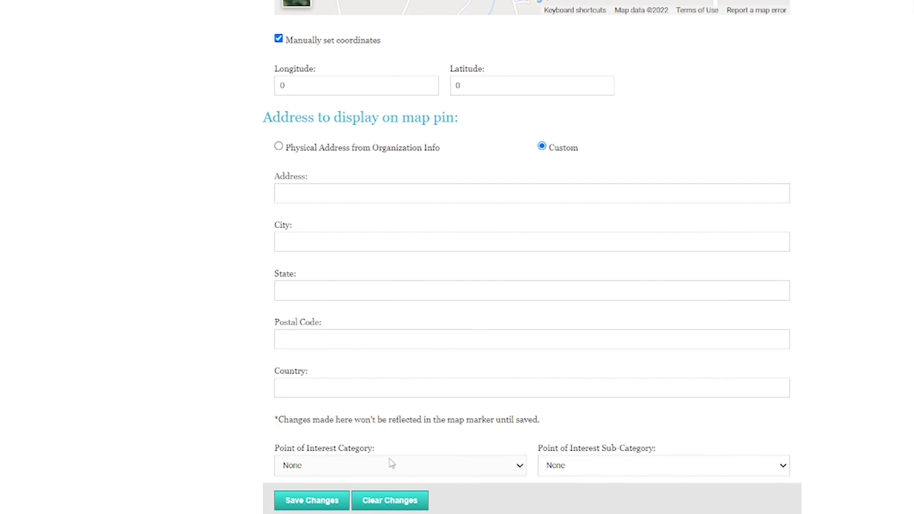
Choose point-of-interest category Shopping with sub-category 'Shopping - Wine, Beer And Liquor', then save.
{"action": "left_click", "coordinate": [447, 471]}
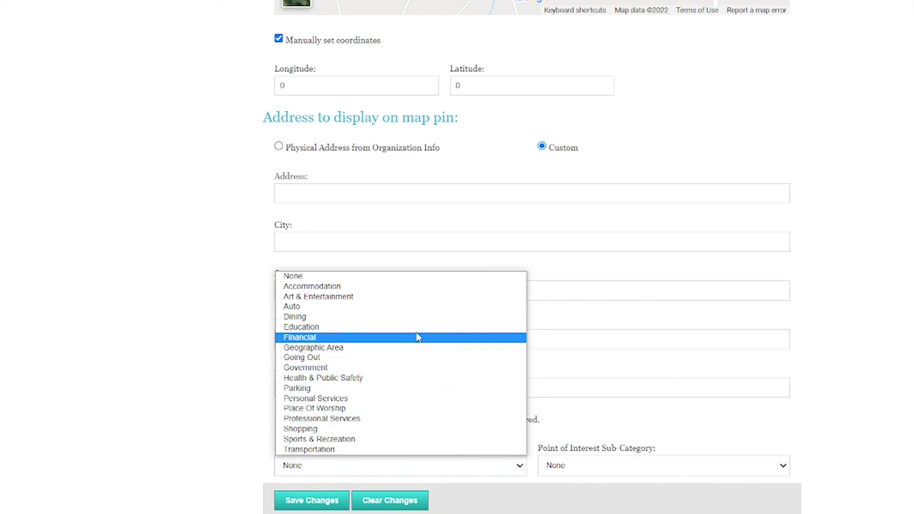
{"action": "left_click", "coordinate": [413, 359]}
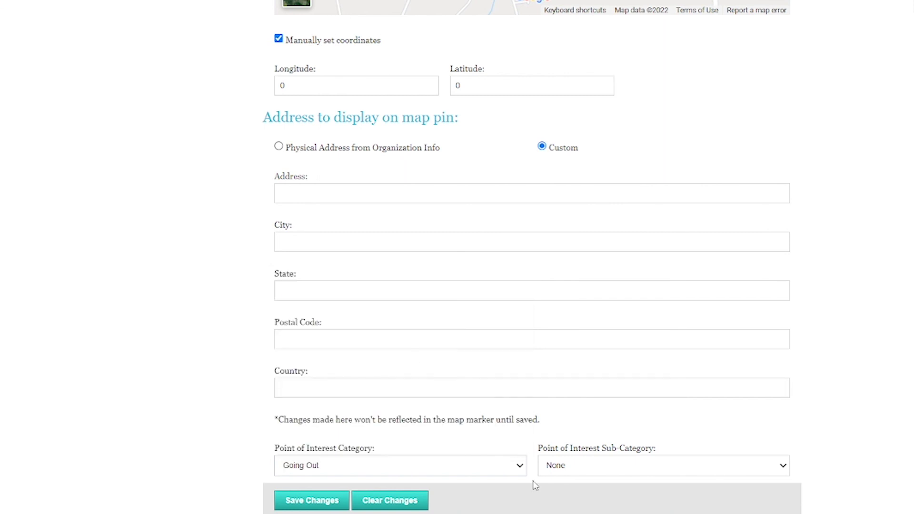
{"action": "left_click", "coordinate": [476, 466]}
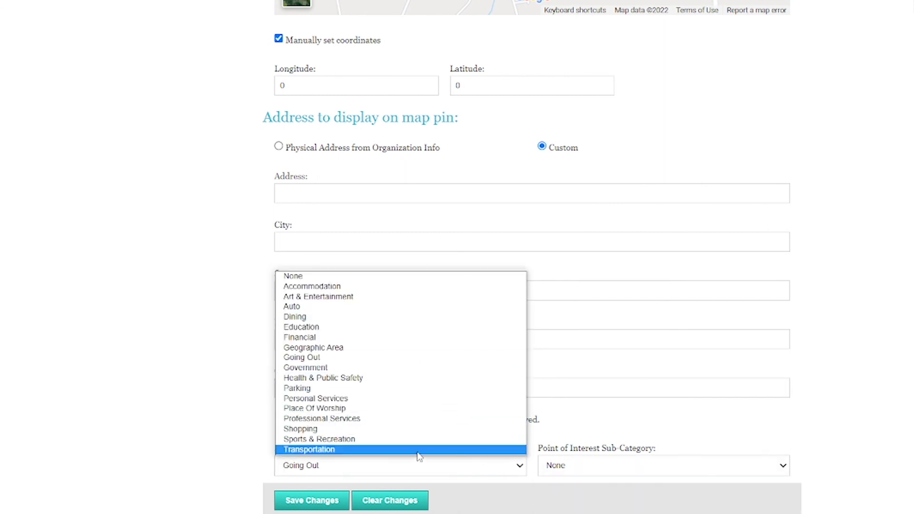
{"action": "left_click", "coordinate": [351, 430]}
{"action": "left_click", "coordinate": [603, 471]}
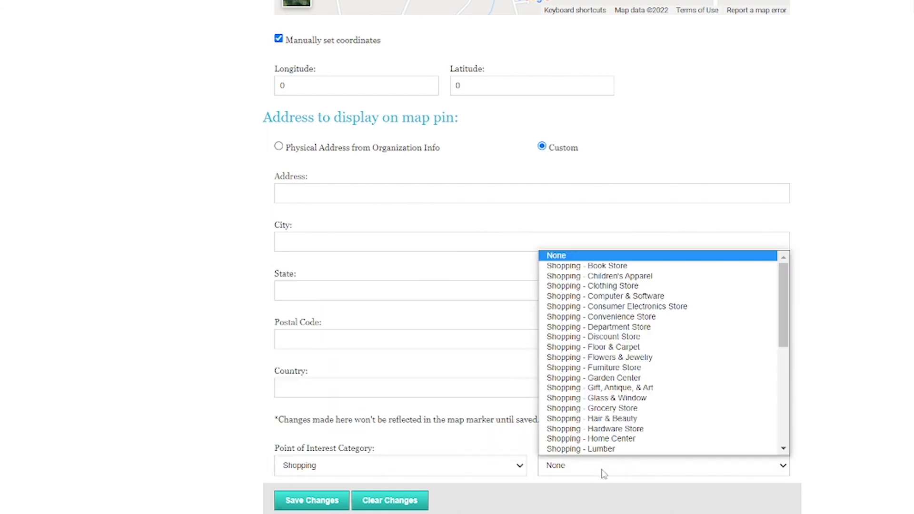
{"action": "scroll", "coordinate": [673, 365], "scroll_direction": "down", "scroll_amount": 8}
{"action": "left_click", "coordinate": [677, 398]}
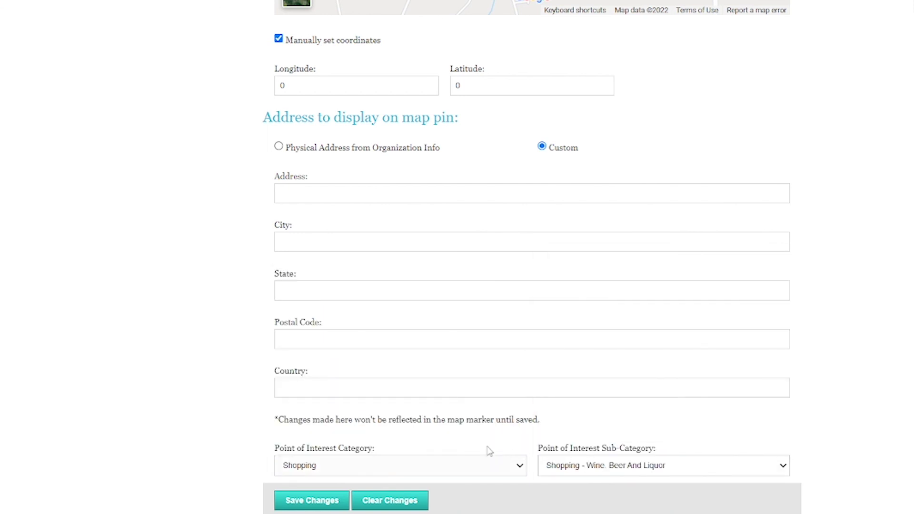
{"action": "left_click", "coordinate": [605, 469]}
{"action": "left_click", "coordinate": [849, 433]}
{"action": "scroll", "coordinate": [853, 406], "scroll_direction": "up", "scroll_amount": 1}
{"action": "left_click", "coordinate": [311, 508]}
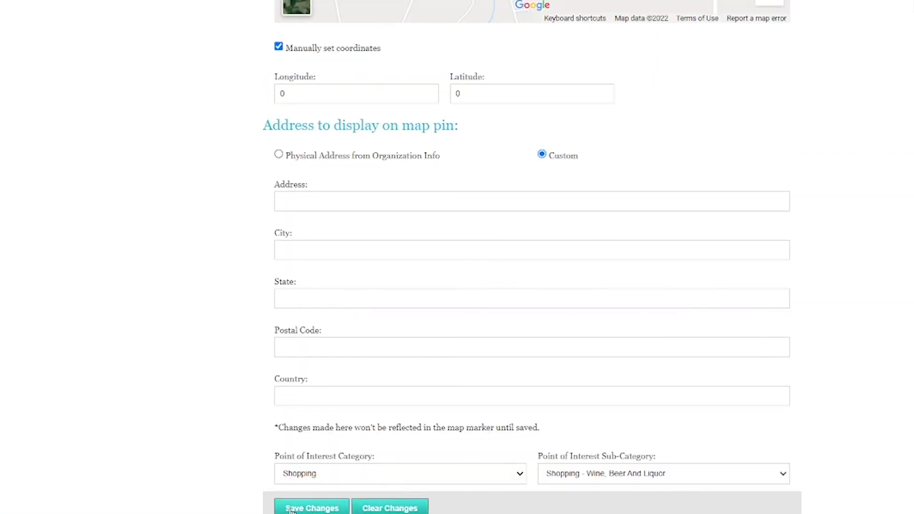